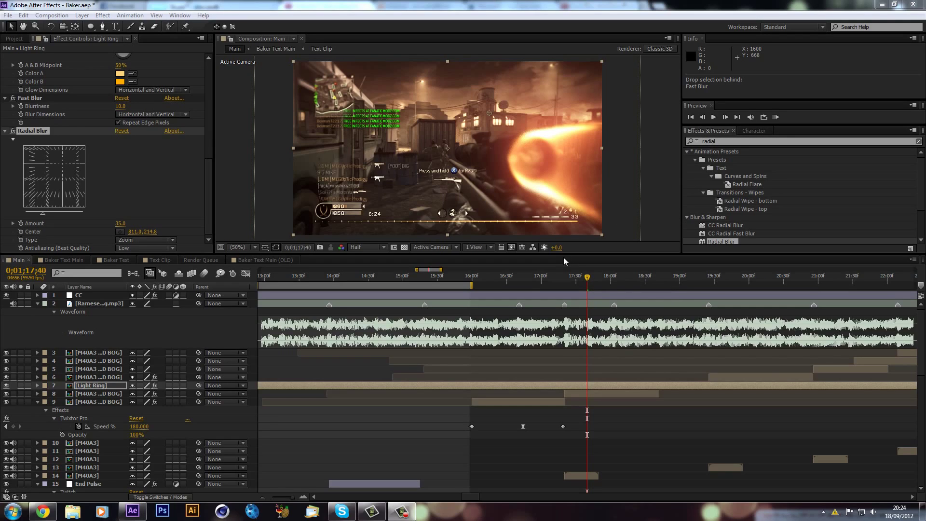
- Delete the Light Ring layer and add a 720×720 orange solid named Orange Solid 4
left_click(536, 386)
key("Delete")
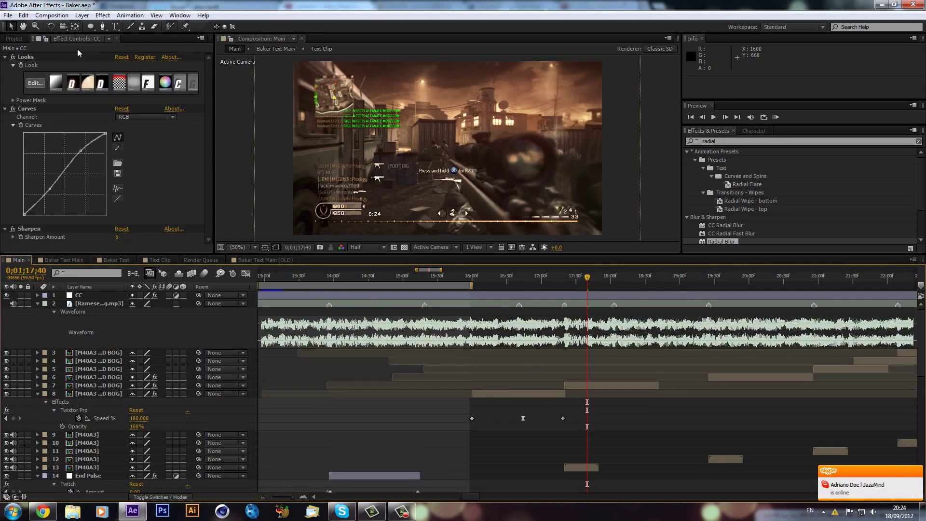
left_click(83, 16)
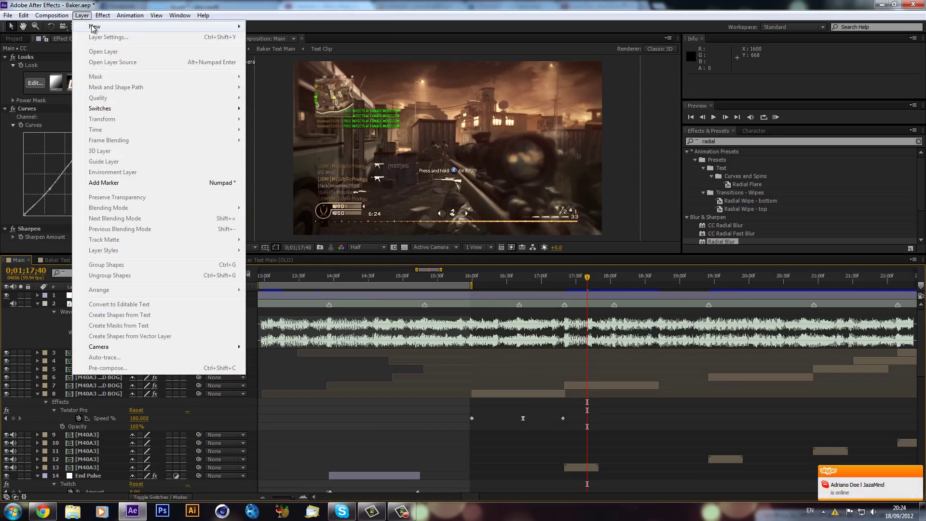
mouse_move(97, 27)
left_click(280, 42)
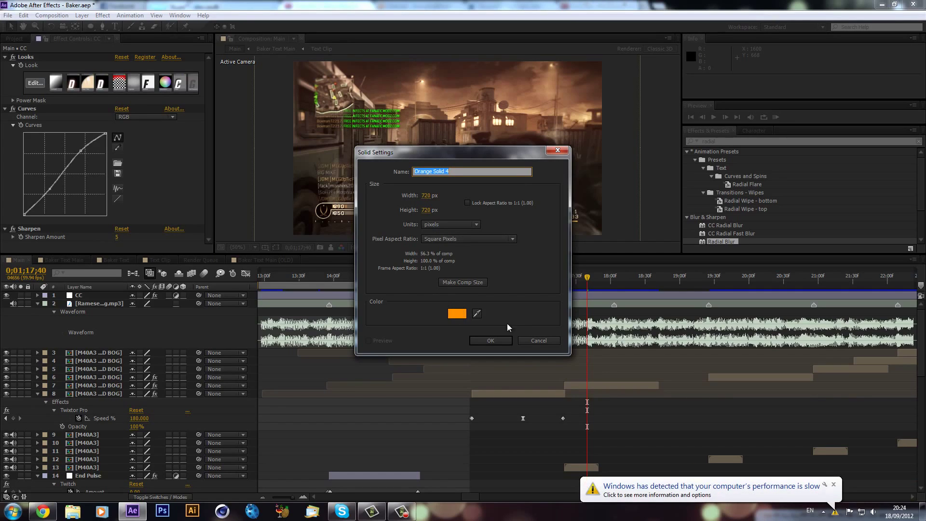
left_click(496, 341)
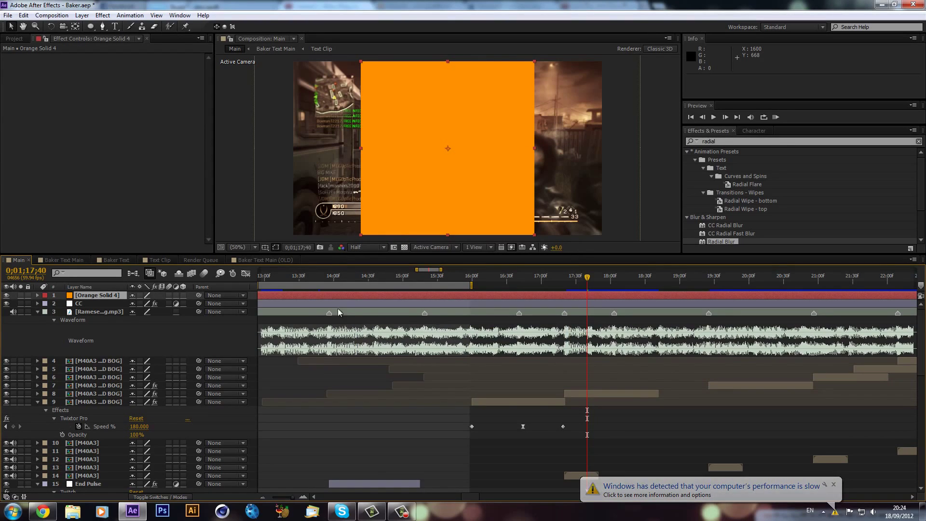
- Move Orange Solid 4 down among the footage layers and give it an elliptical mask fitting the solid
left_click_drag(97, 295, 114, 382)
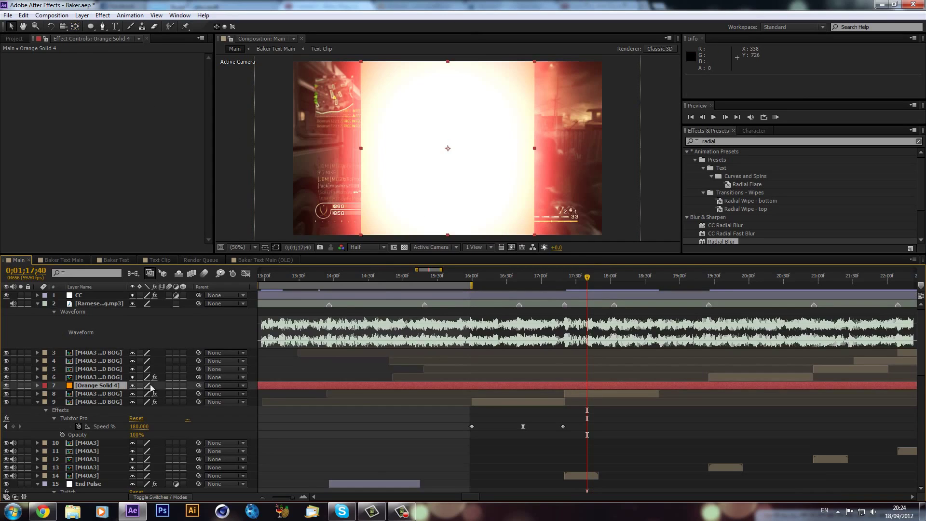
left_click(92, 26)
left_click_drag(93, 28, 137, 48)
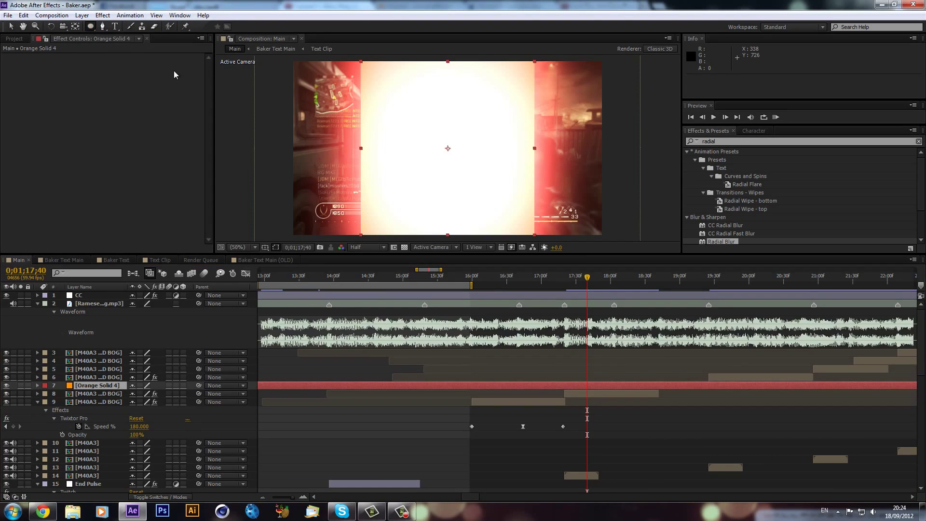
double_click(90, 28)
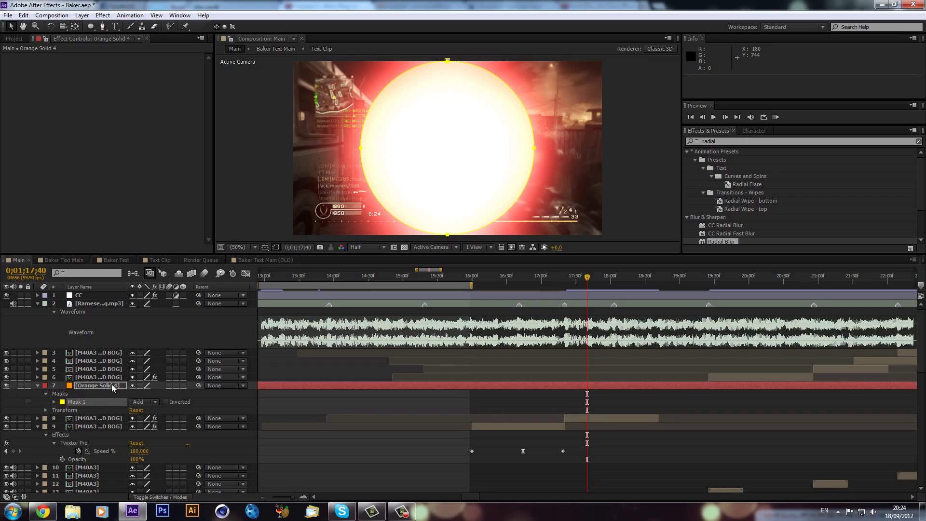
- Duplicate Mask 1 and set Mask 2 to Subtract with -58 px expansion, leaving a ring
left_click(82, 402)
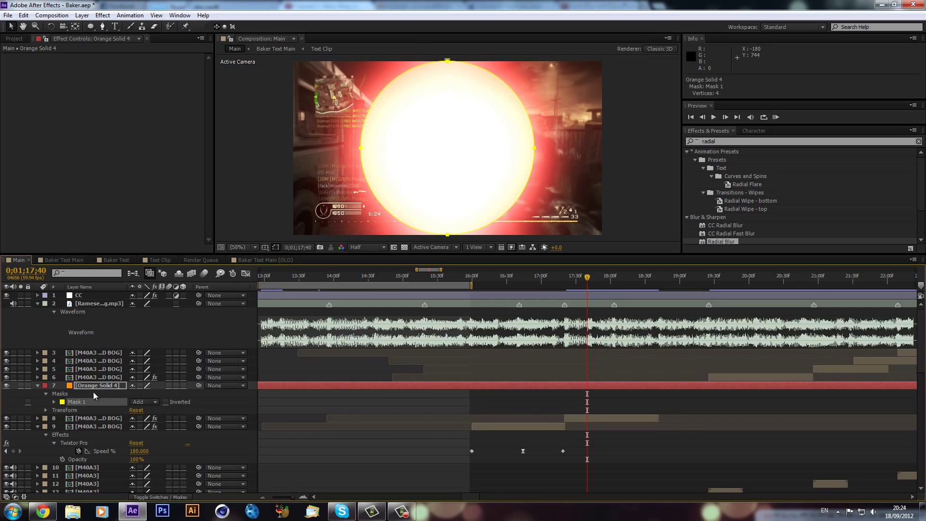
left_click(98, 386)
key("m")
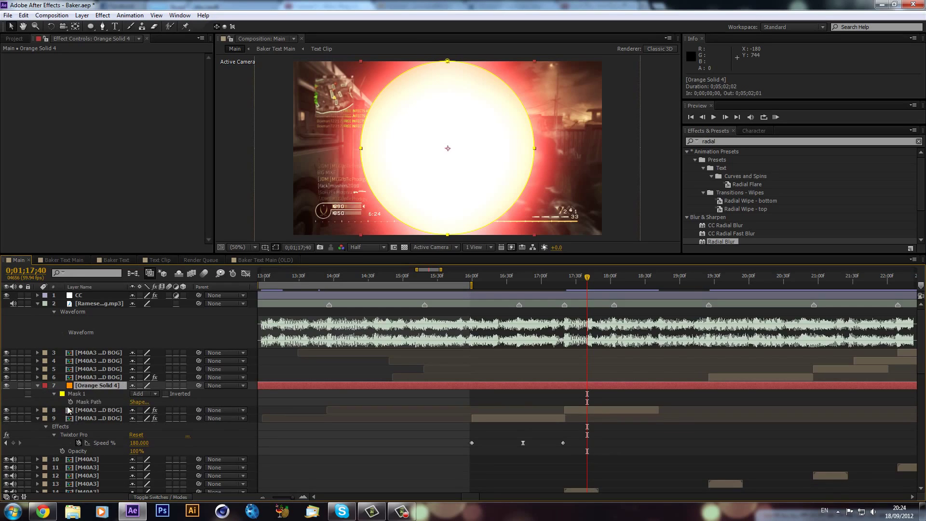
left_click(72, 395)
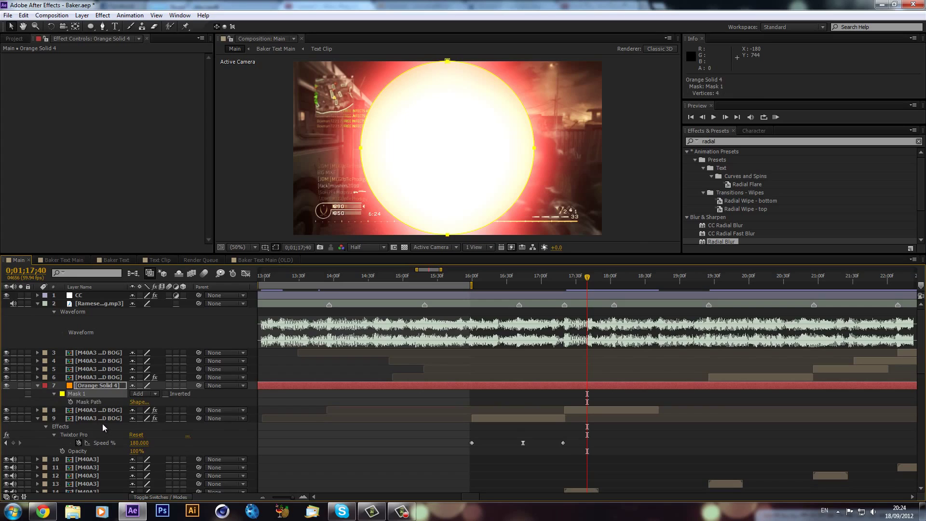
key("ctrl+d")
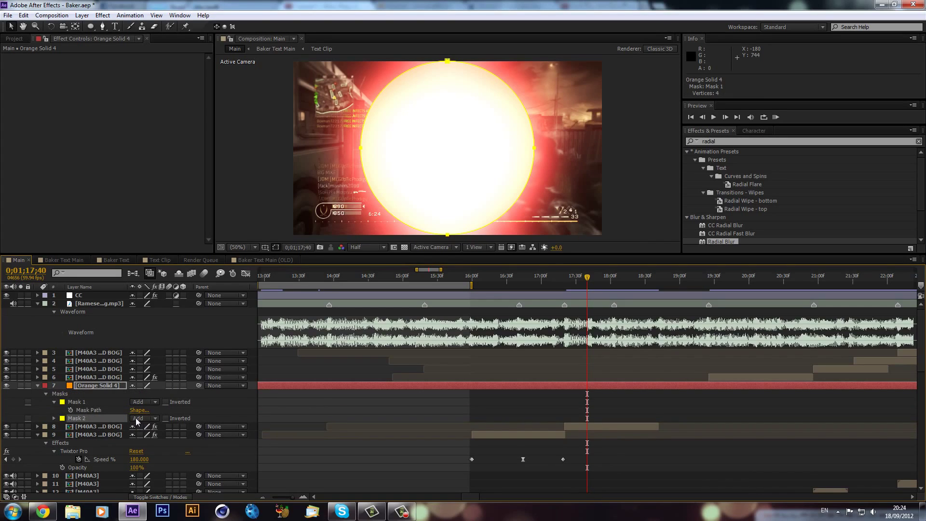
left_click(153, 419)
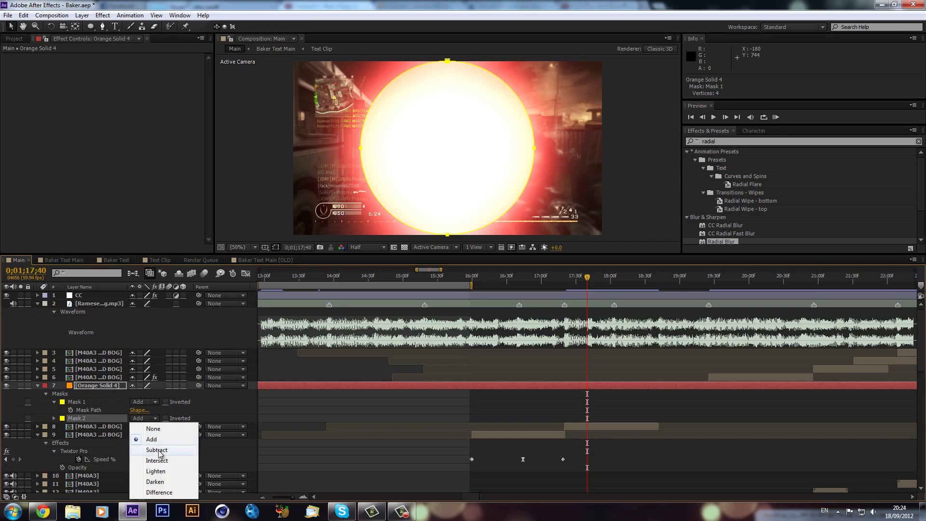
left_click(159, 450)
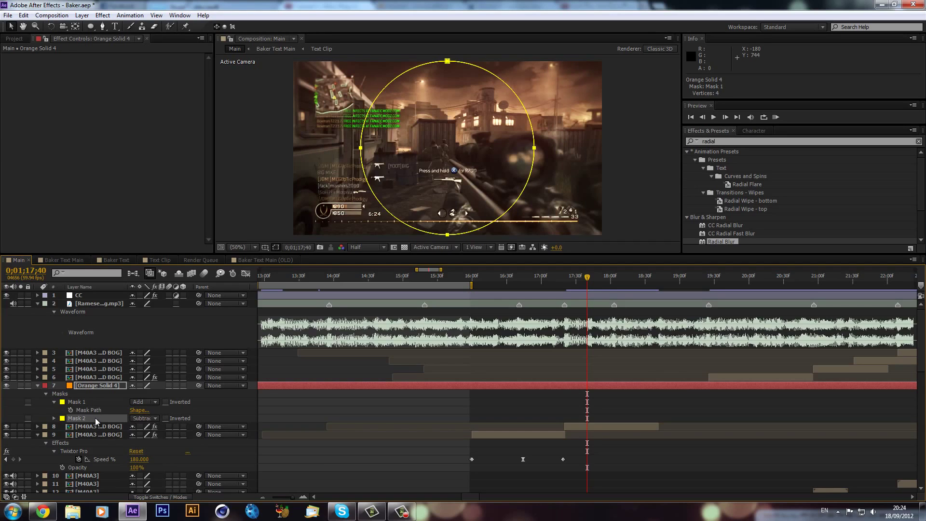
key("m")
key("m")
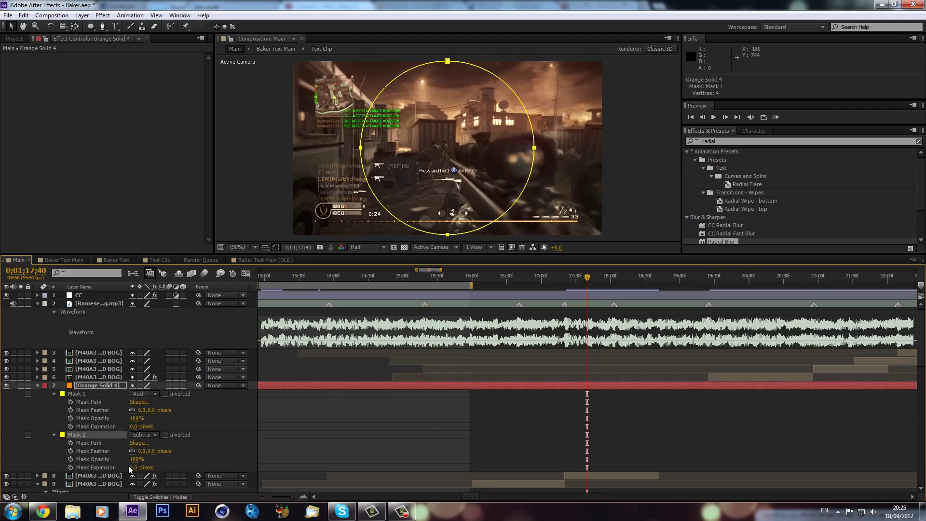
left_click_drag(131, 467, 110, 469)
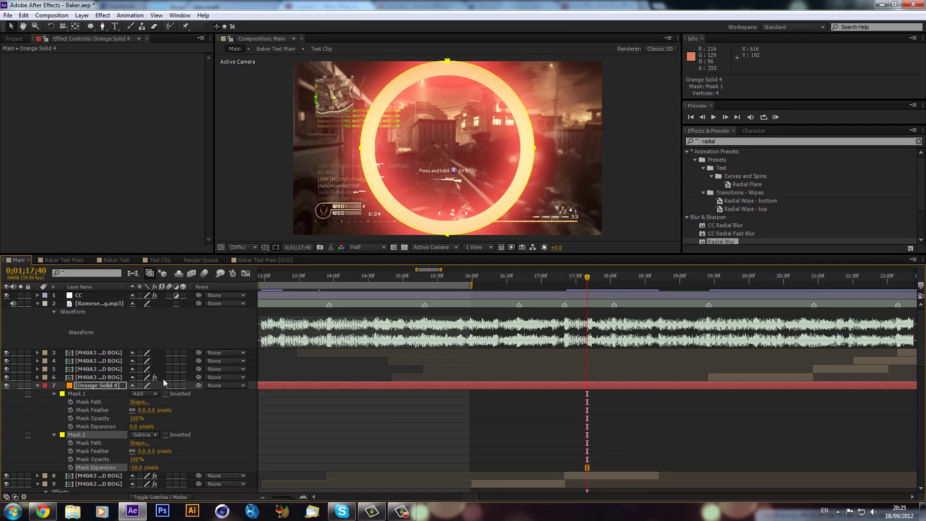
- Make the orange ring layer 3D and scale it to 32%
left_click(183, 385)
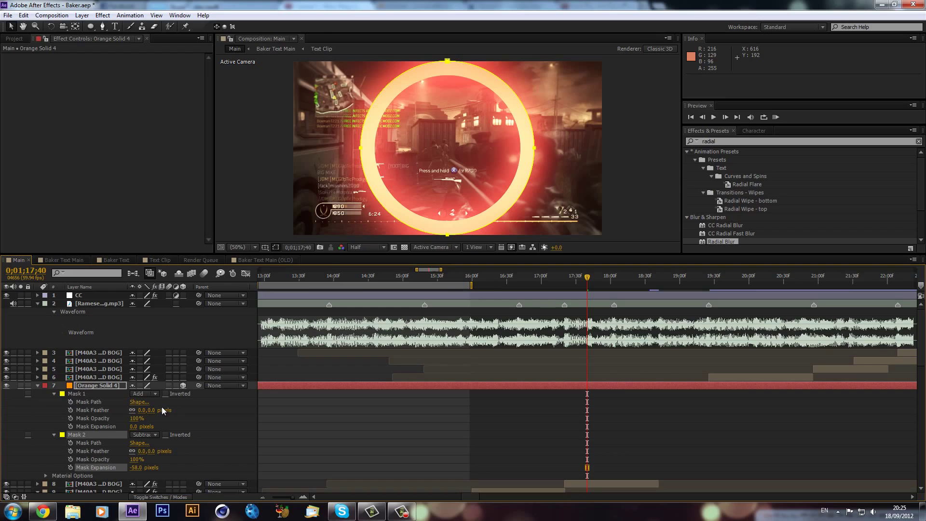
left_click(106, 386)
key("r")
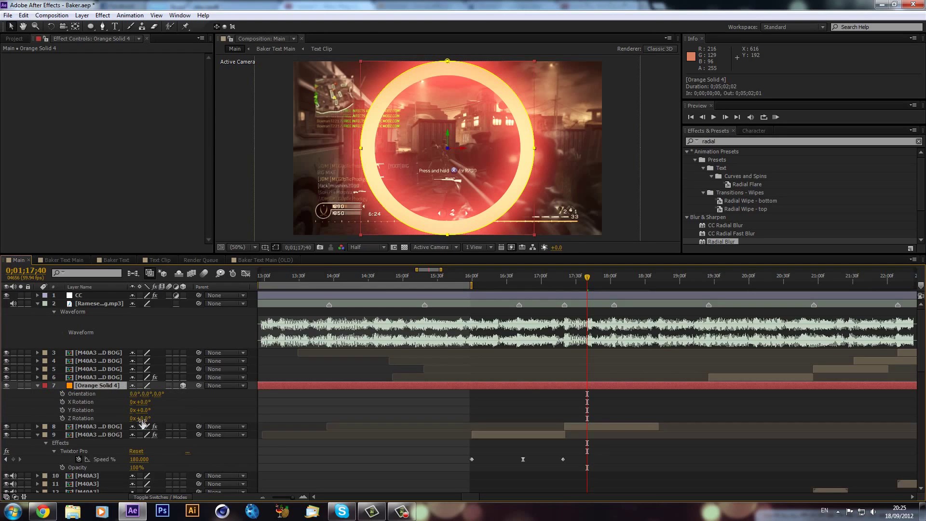
key("shift+s")
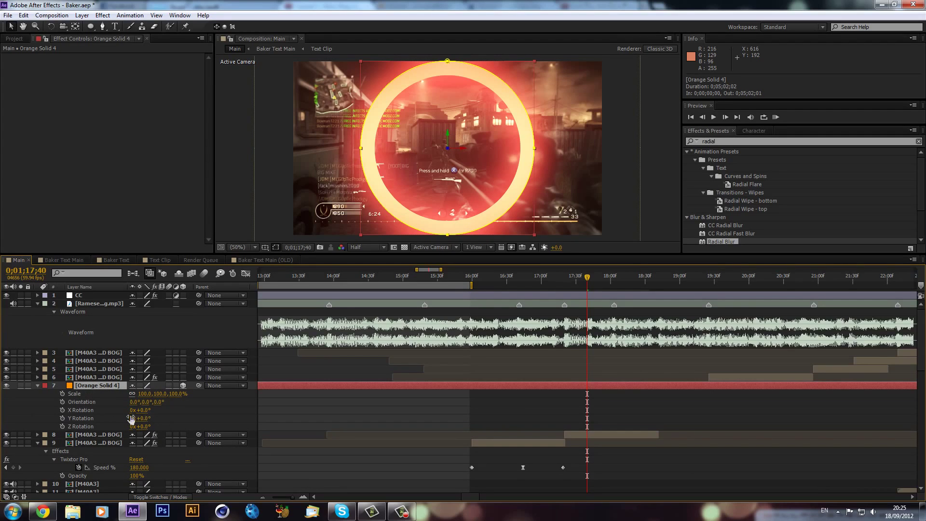
left_click_drag(142, 394, 128, 403)
left_click(144, 394)
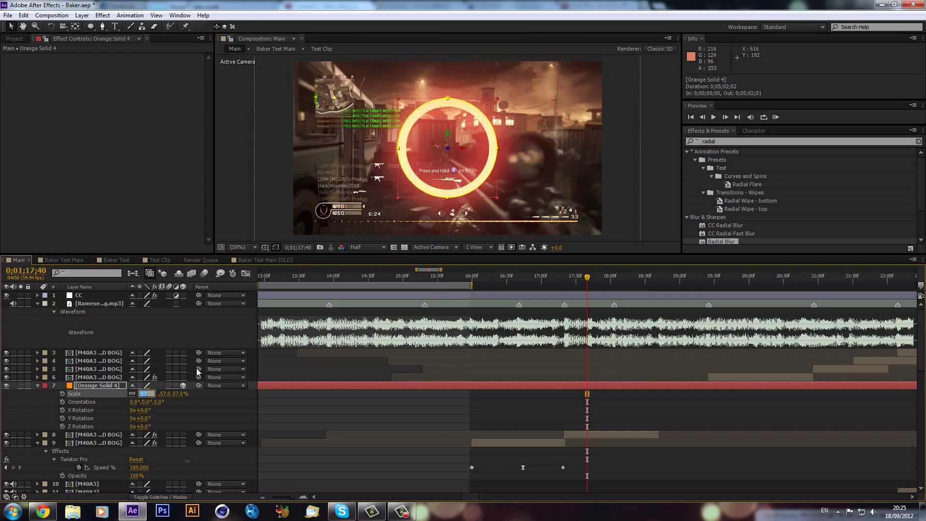
type("32")
key("Return")
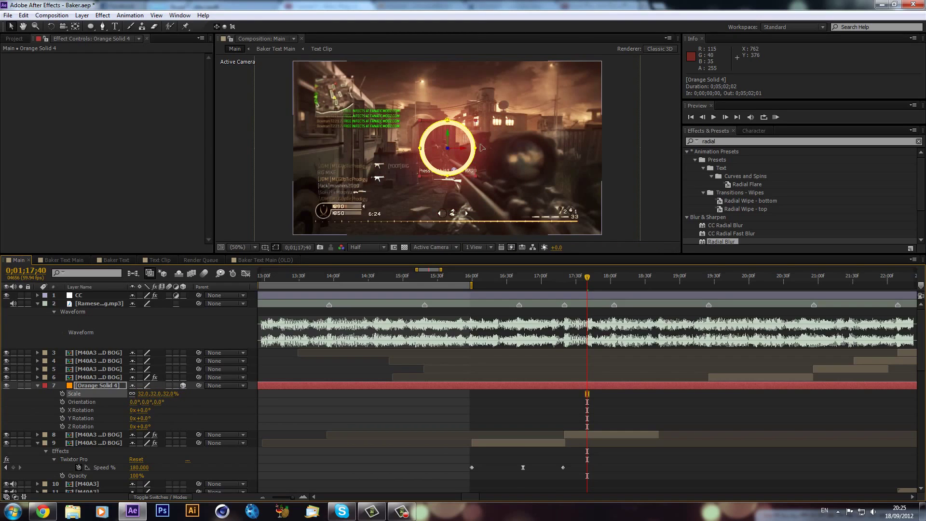
- Tilt the ring about −21° on Y, undoing stray mask reshapes to keep it circular
left_click_drag(471, 164, 495, 169)
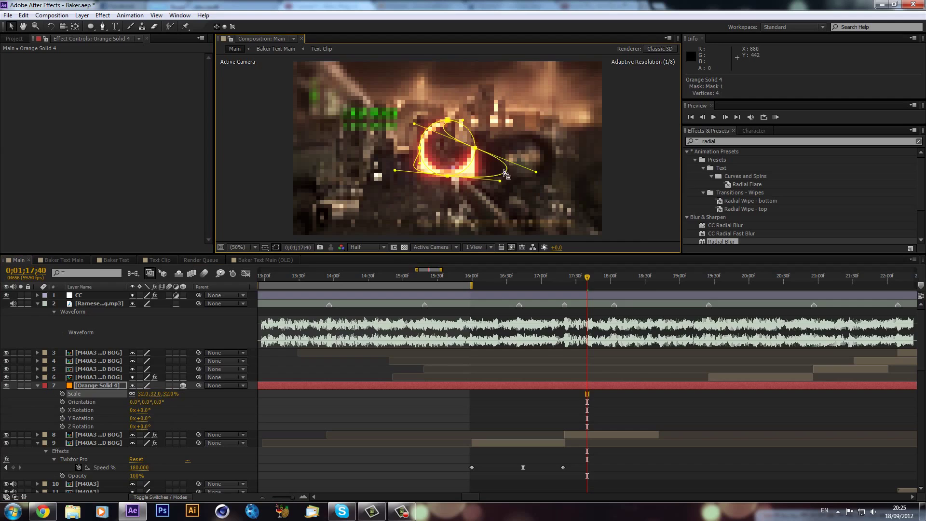
key("ctrl+z")
left_click(96, 394)
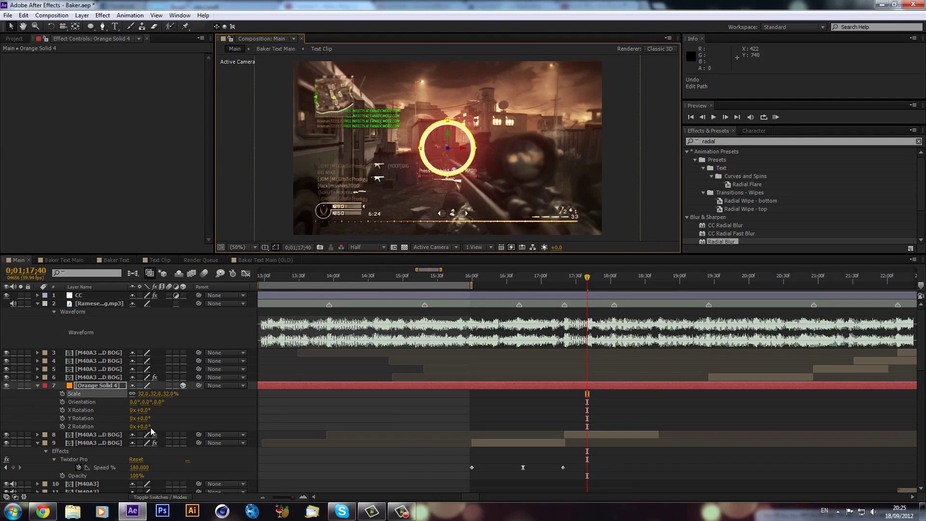
left_click_drag(146, 419, 144, 423)
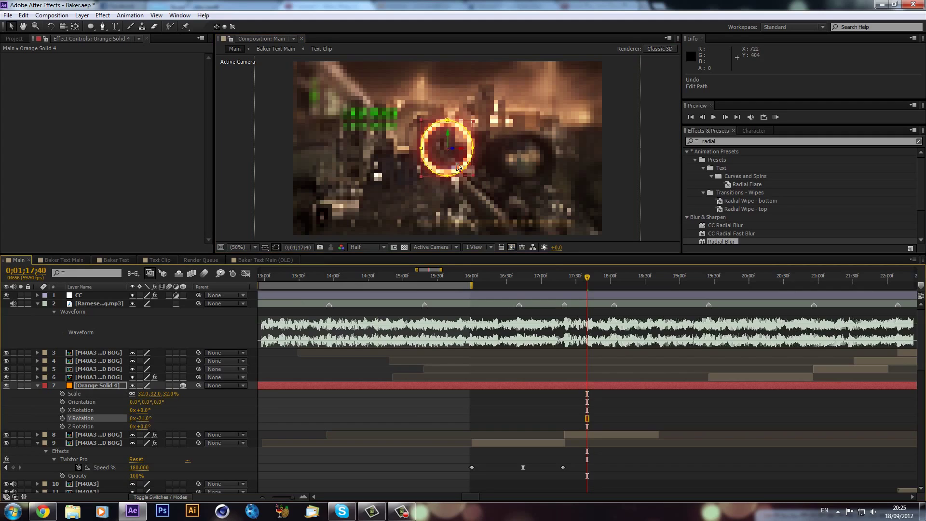
left_click_drag(453, 180, 496, 171)
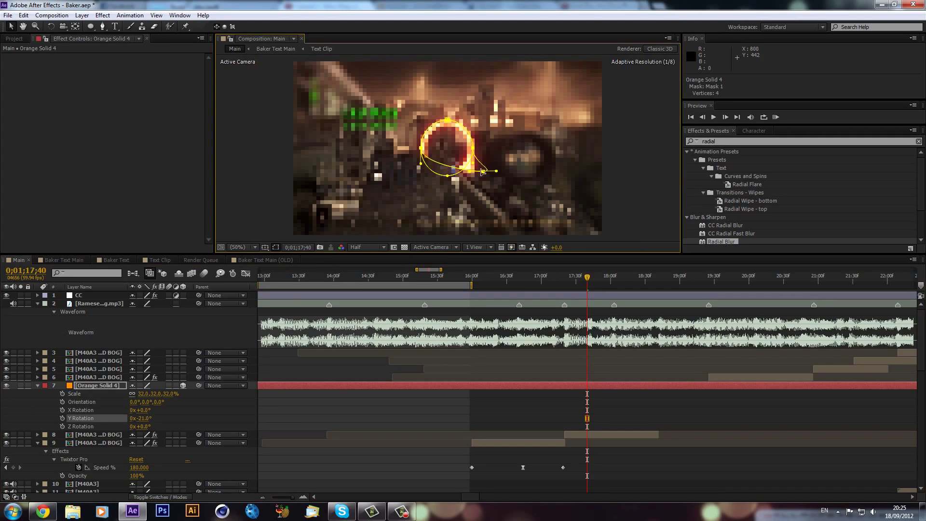
key("ctrl+z")
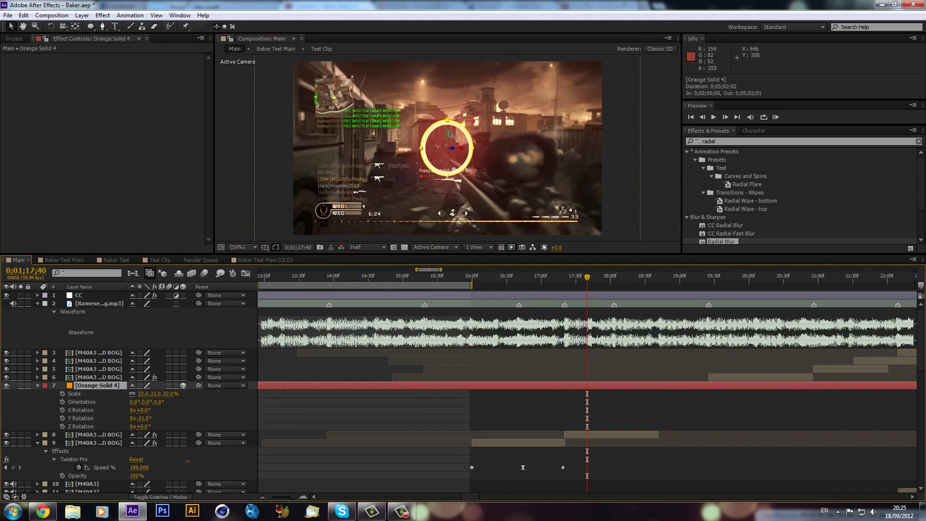
left_click_drag(461, 127, 546, 178)
key("ctrl+z")
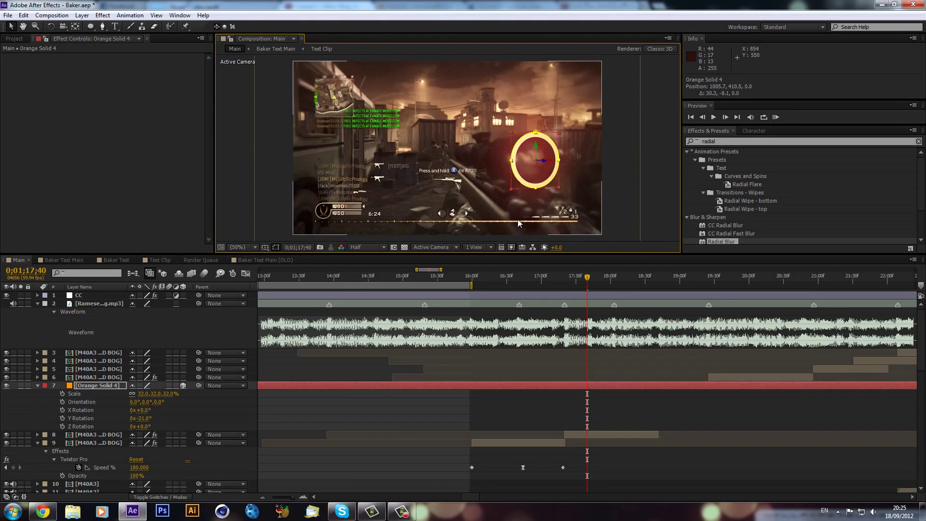
left_click(96, 385)
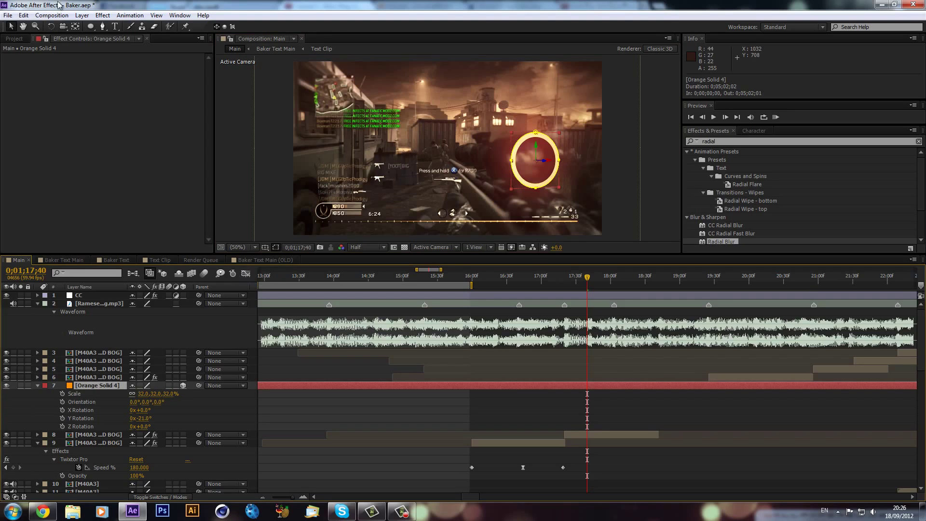
- Pre-compose Orange Solid 4 into a new composition named Light Ring, moving all attributes
left_click(80, 15)
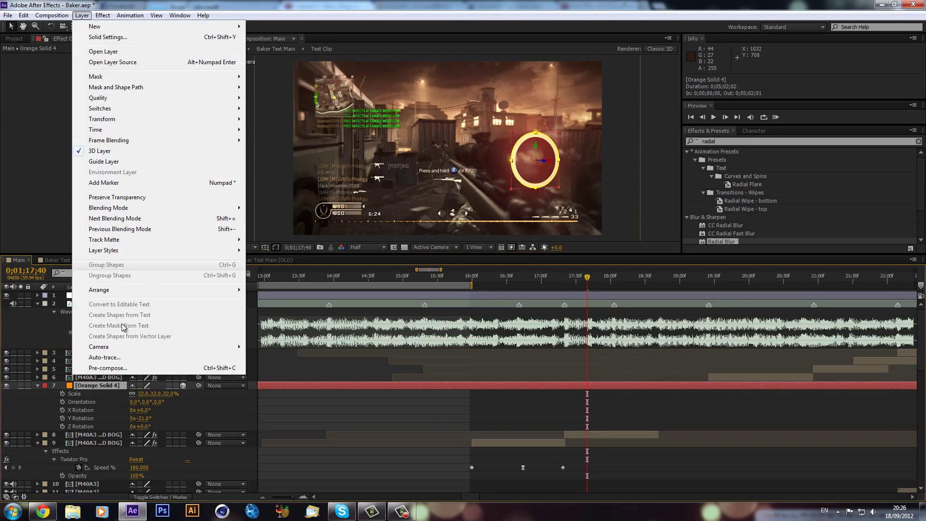
left_click(110, 369)
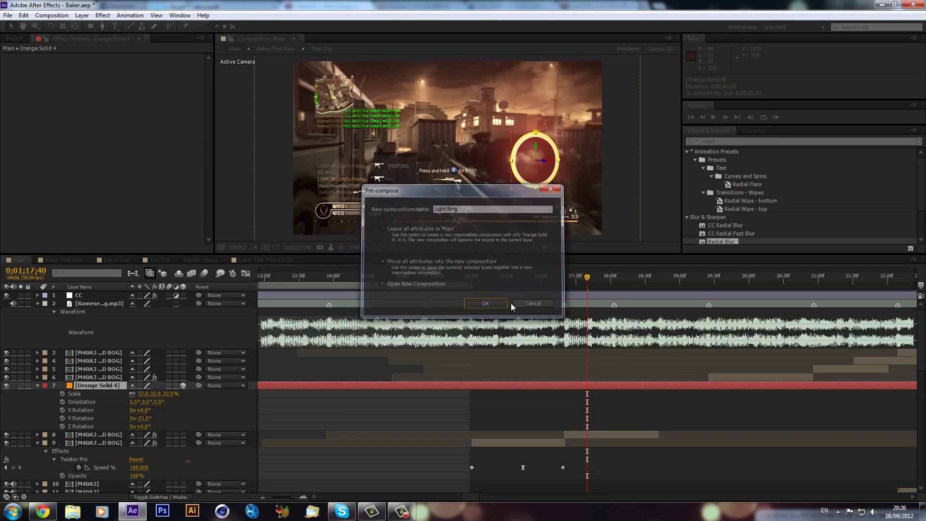
key("Return")
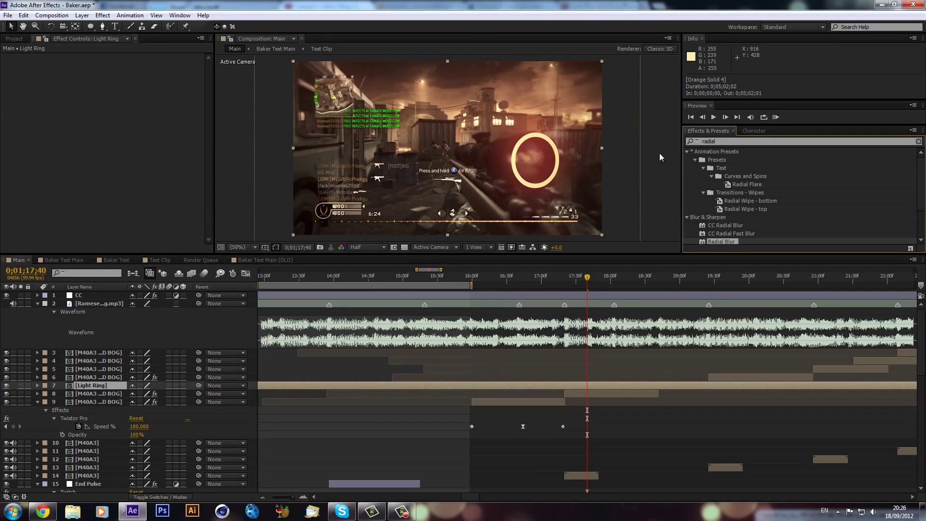
- Apply Trapcode Shine to the Light Ring layer and raise Boost Light to 108.3
double_click(703, 141)
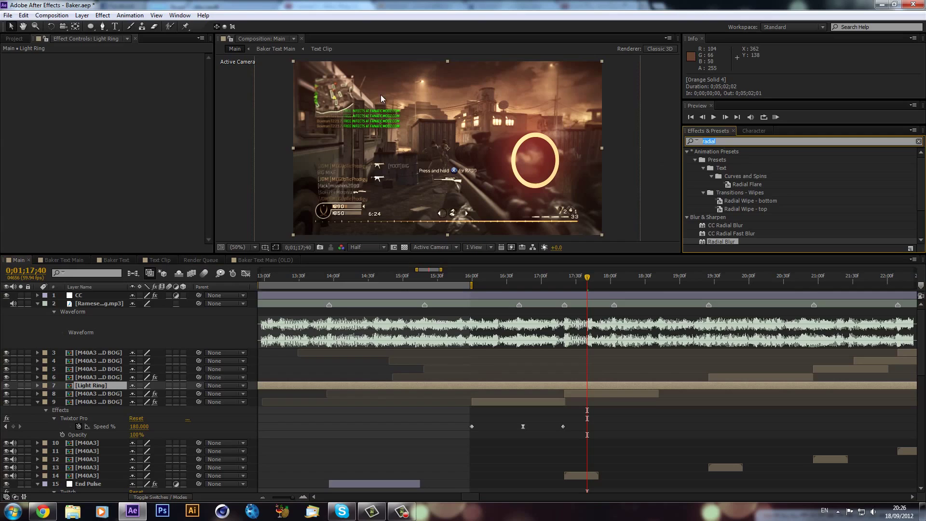
type("sji")
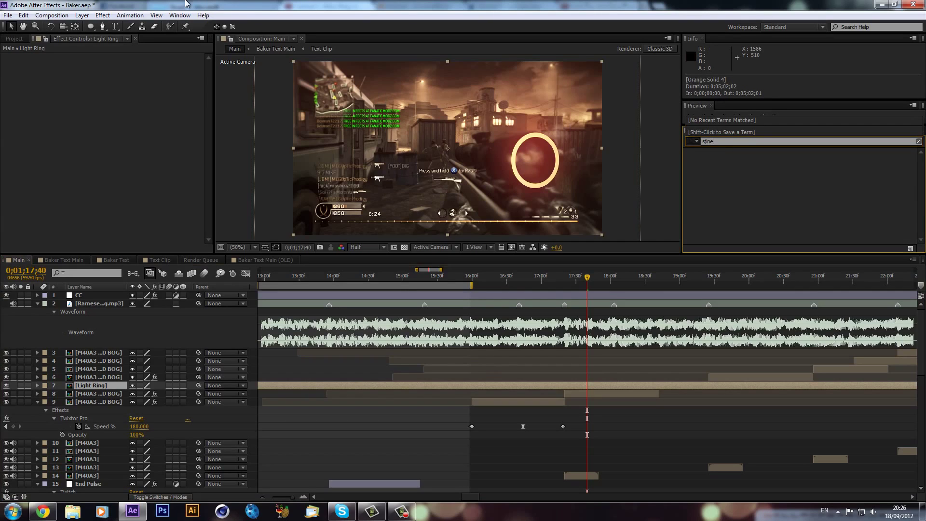
key("BackSpace")
type("hine")
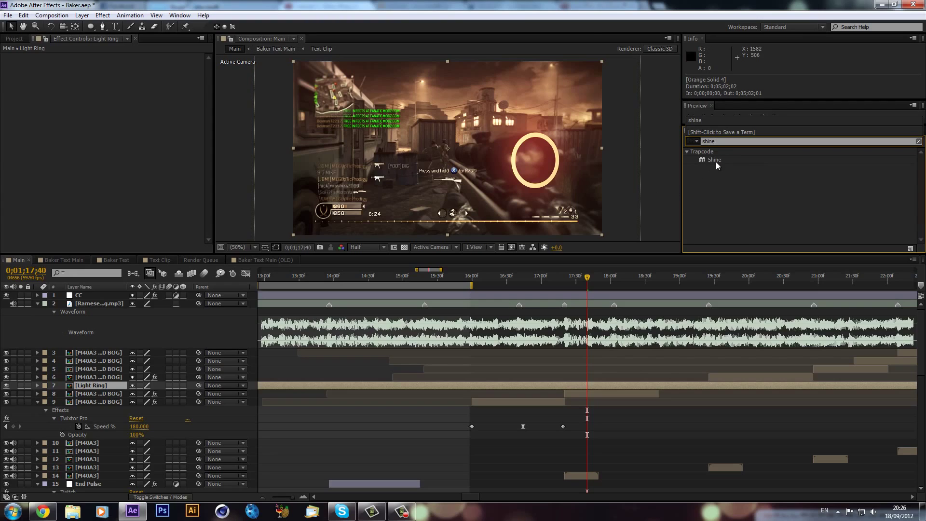
left_click_drag(715, 160, 595, 390)
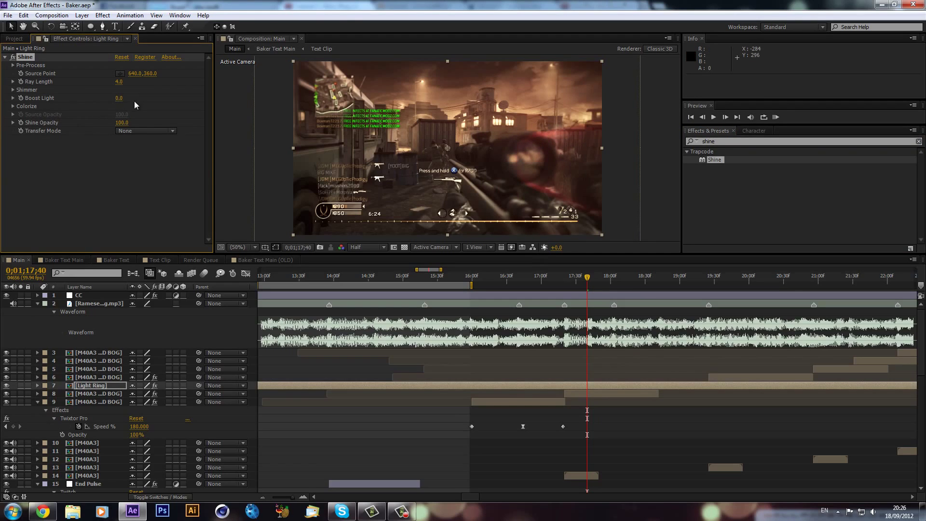
left_click_drag(120, 102, 646, 102)
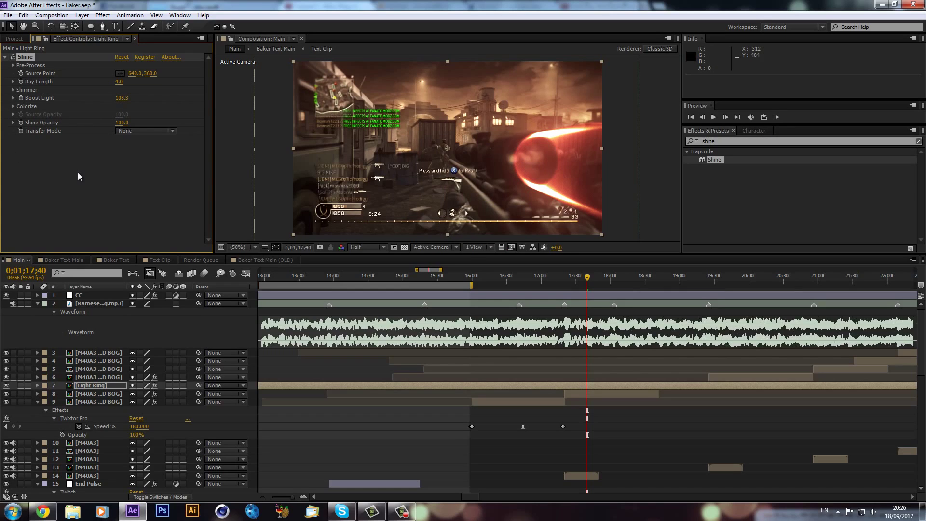
- Change the Shadows colour in Shine's Colorize settings from red to orange
left_click(13, 107)
left_click(119, 164)
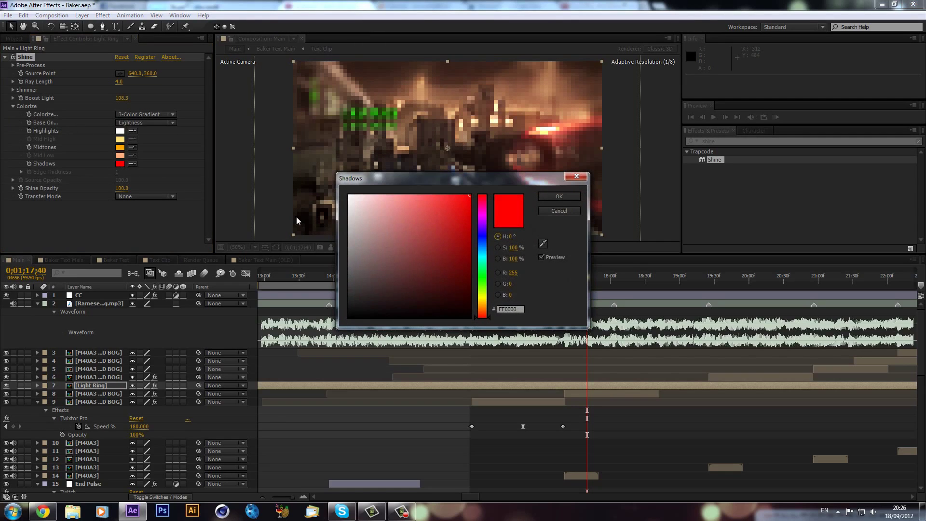
left_click_drag(482, 289, 483, 304)
left_click(559, 197)
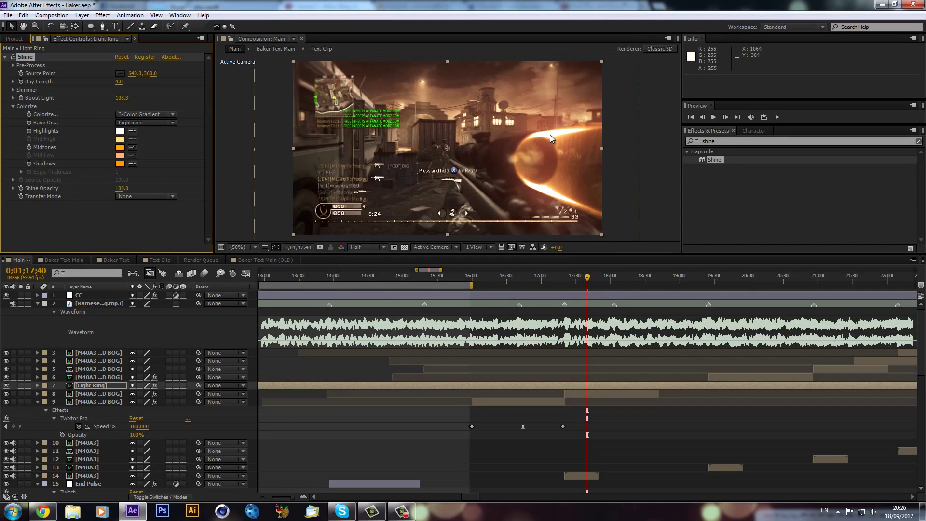
left_click(105, 386)
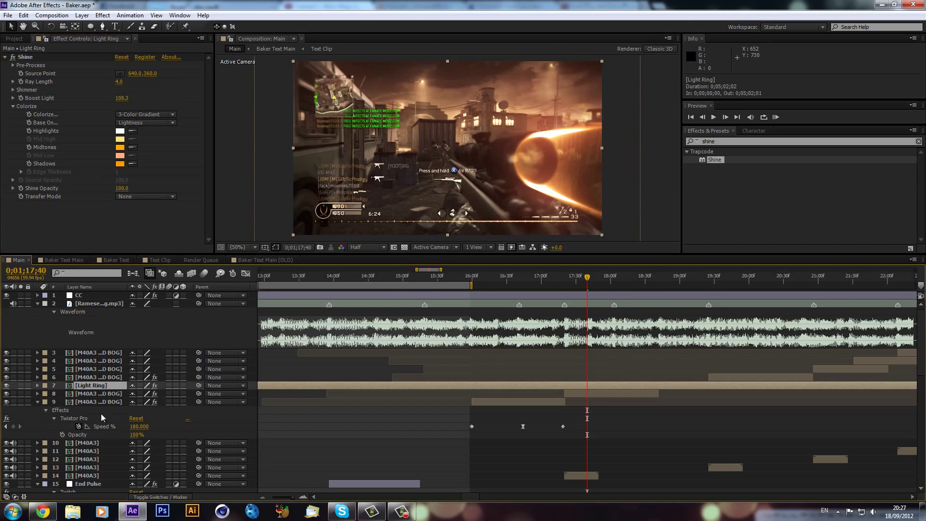
double_click(109, 387)
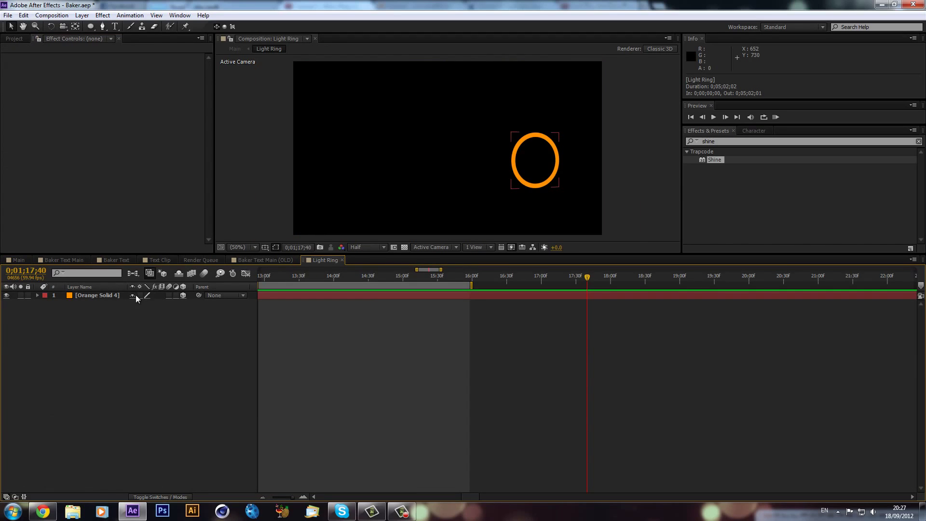
left_click(102, 296)
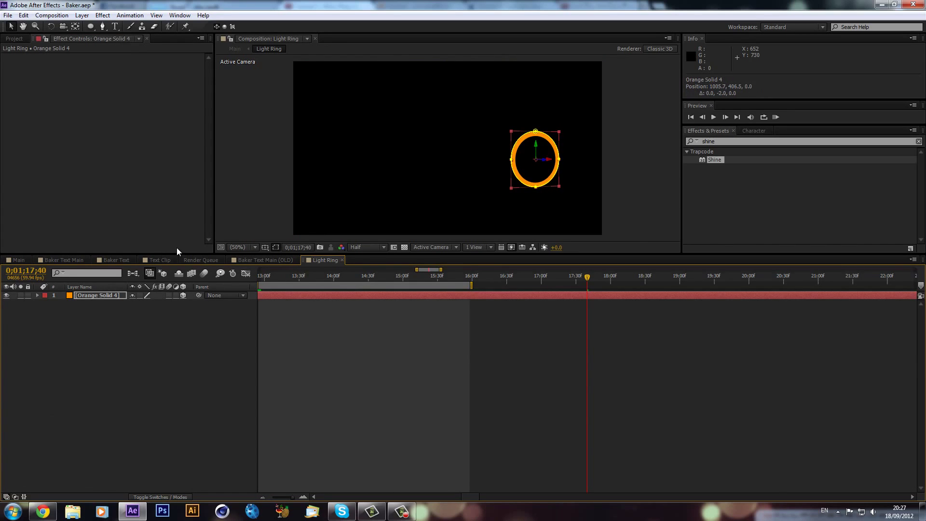
left_click(19, 259)
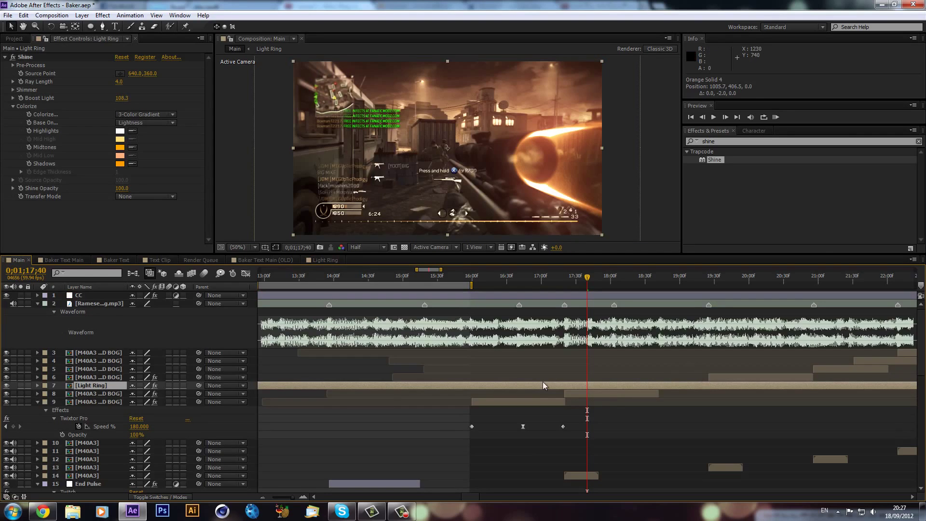
- Add the Glow effect below Shine on Light Ring and set Glow Colors to A & B Colors
left_click(714, 141)
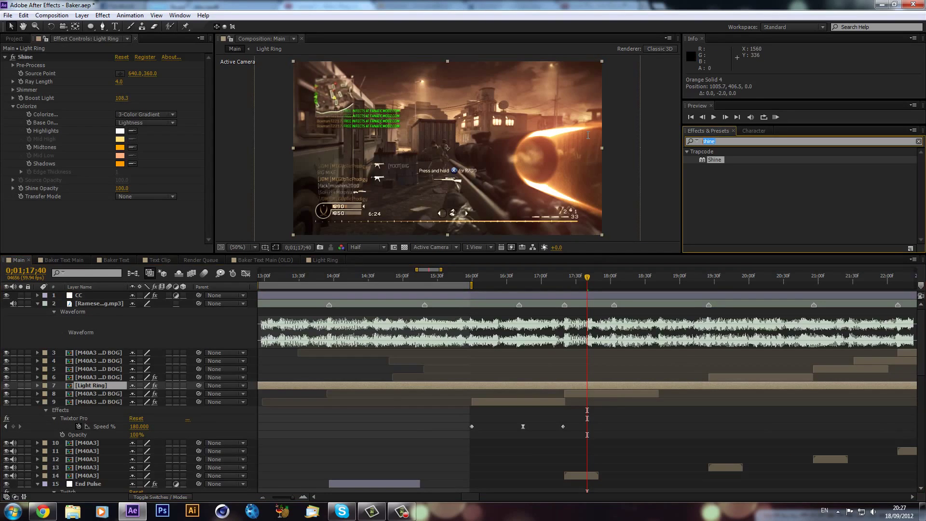
type("gl")
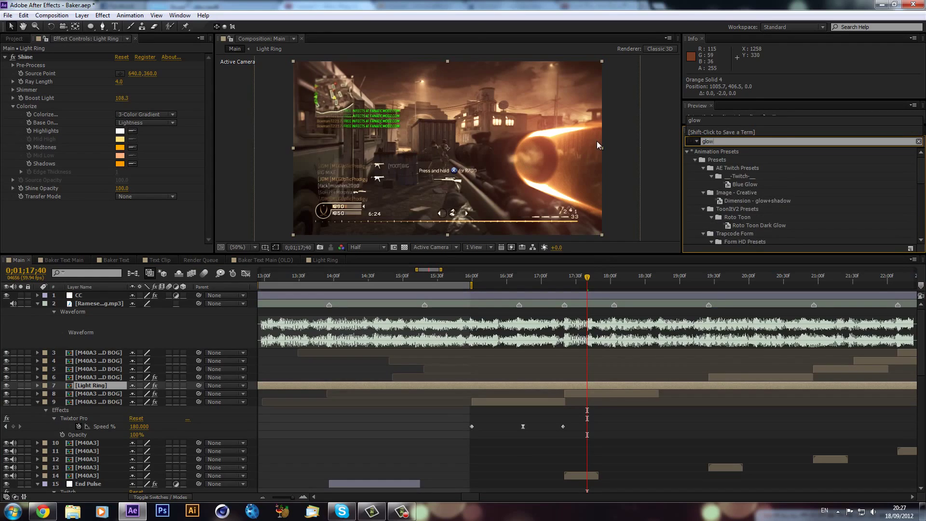
type("ow")
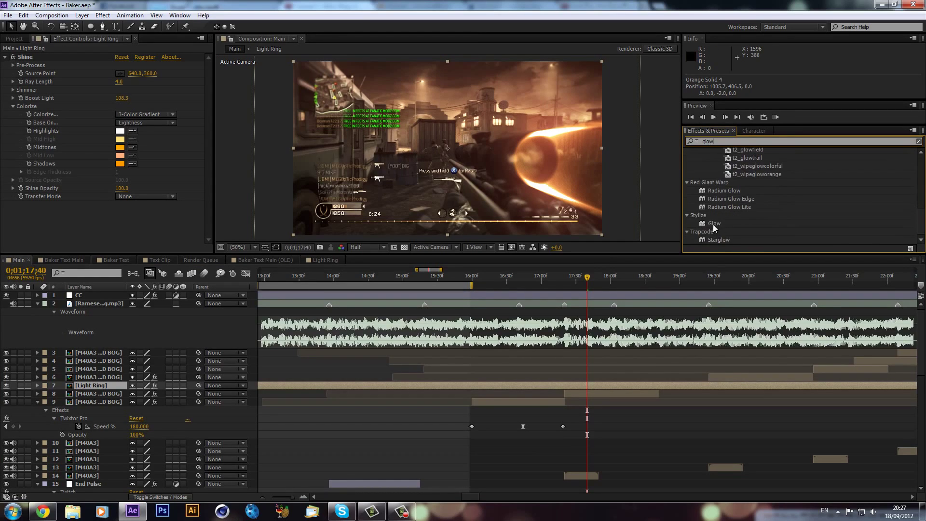
left_click_drag(713, 224, 163, 217)
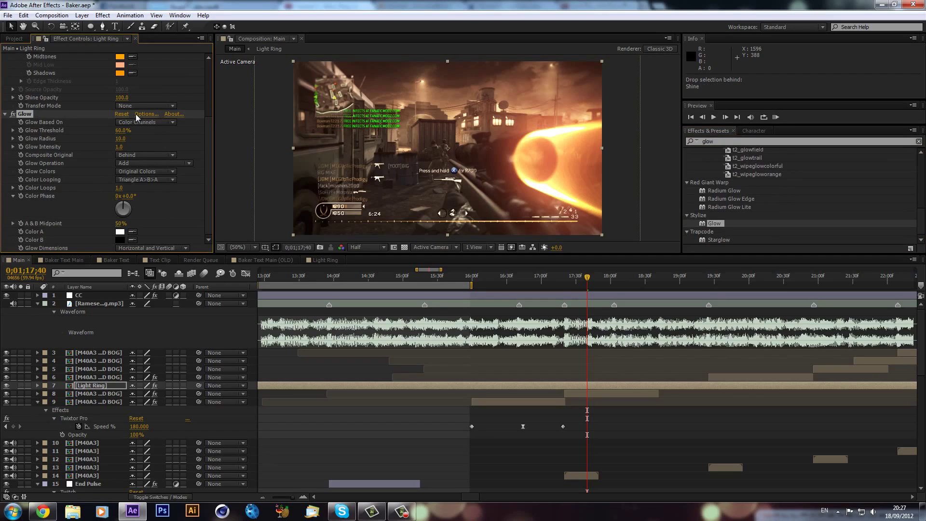
left_click(140, 171)
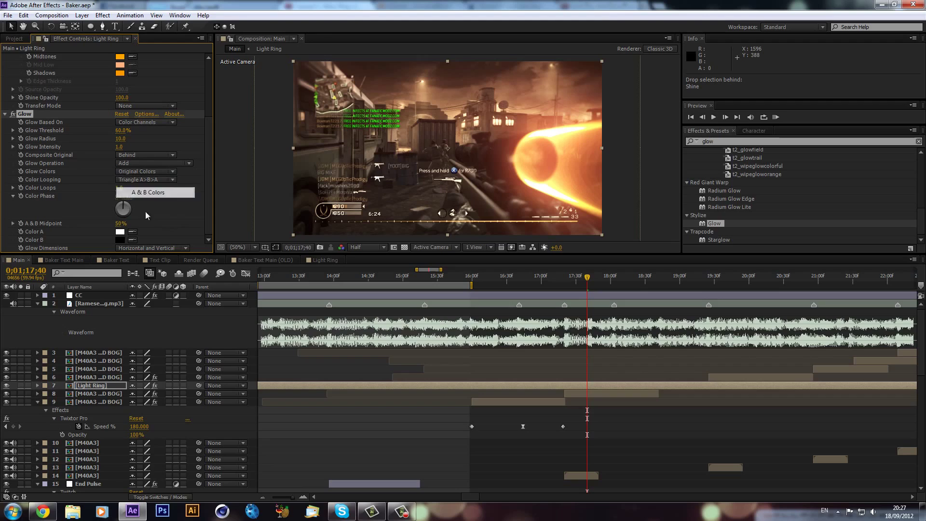
left_click(144, 192)
- Set the glow's Color A to a warm yellow and Color B to a bright orange
left_click(122, 232)
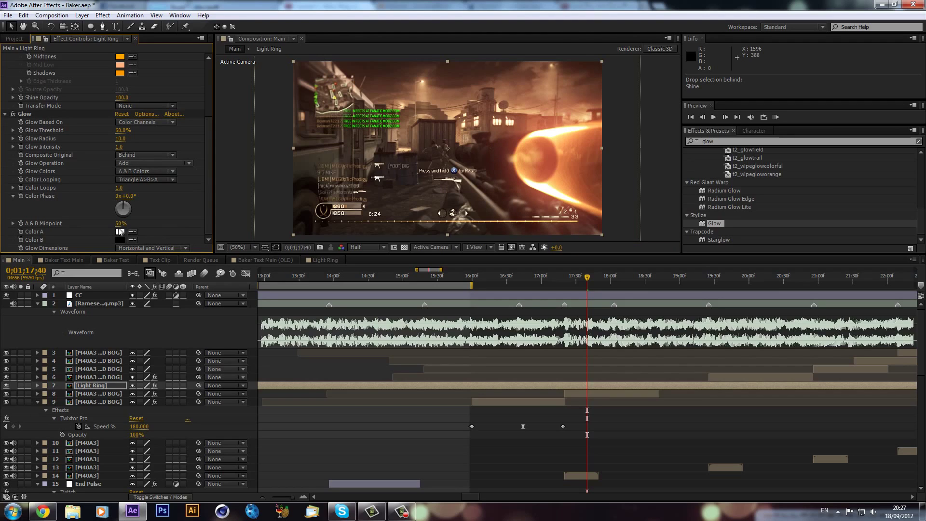
left_click_drag(482, 285, 481, 307)
left_click_drag(422, 197, 435, 176)
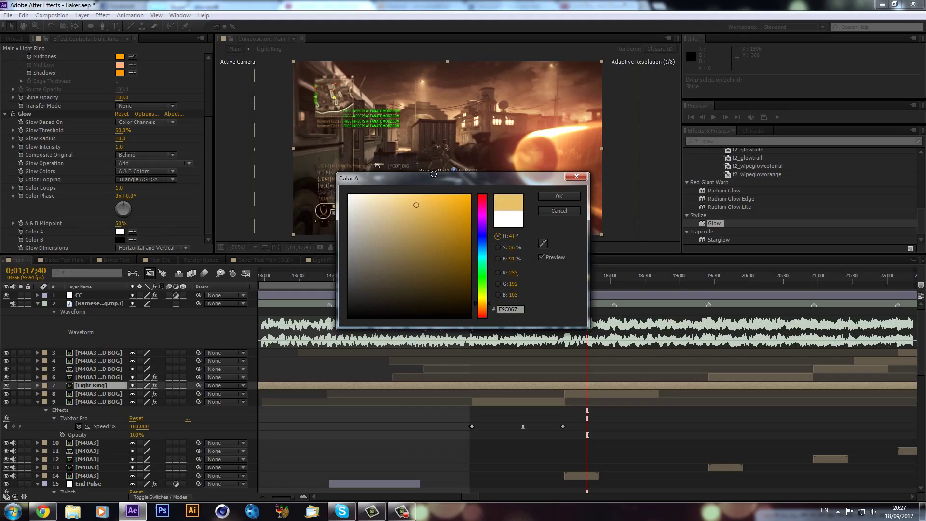
left_click(542, 198)
left_click(121, 239)
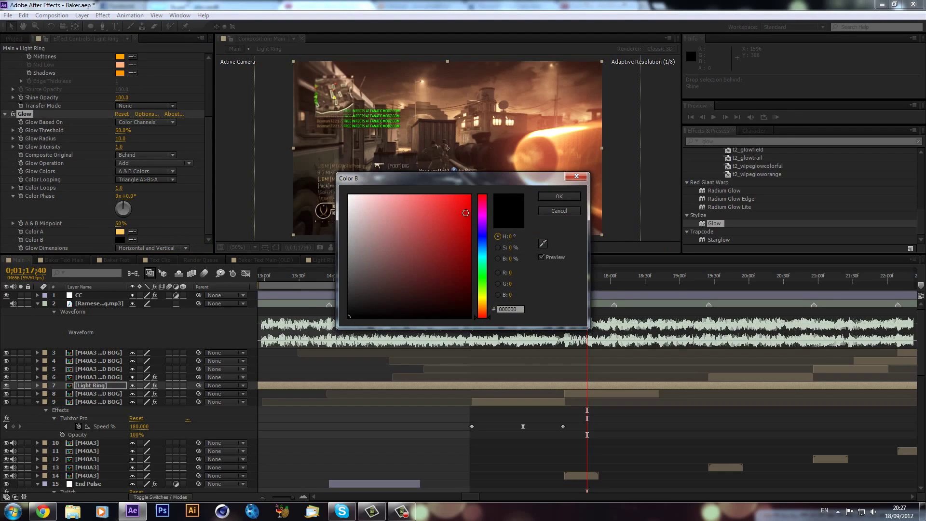
mouse_move(489, 307)
left_mouse_down()
mouse_move(484, 299)
mouse_move(486, 307)
left_mouse_up()
left_click_drag(459, 219, 525, 186)
left_click(560, 197)
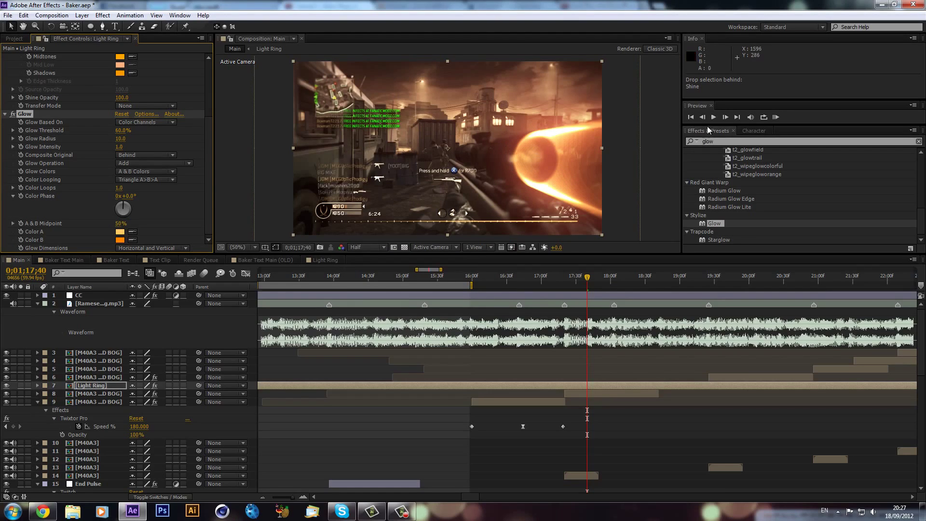
- Add Fast Blur to Light Ring with Blurriness 10 and Repeat Edge Pixels enabled
left_click(720, 141)
type("fas")
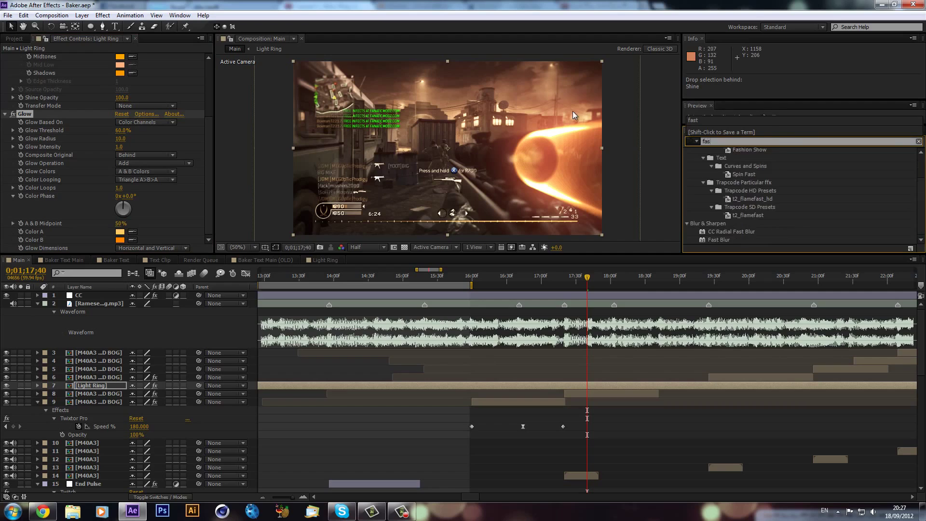
type("t b")
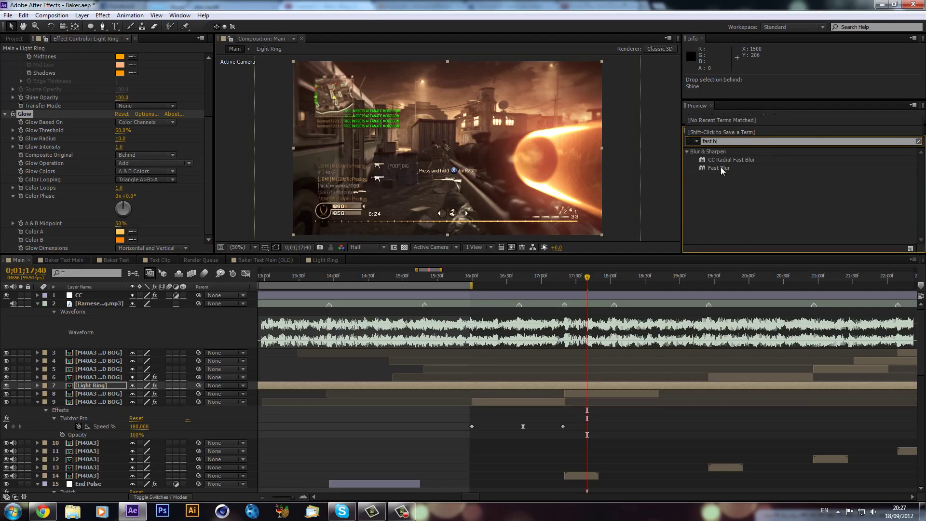
left_click_drag(720, 167, 143, 247)
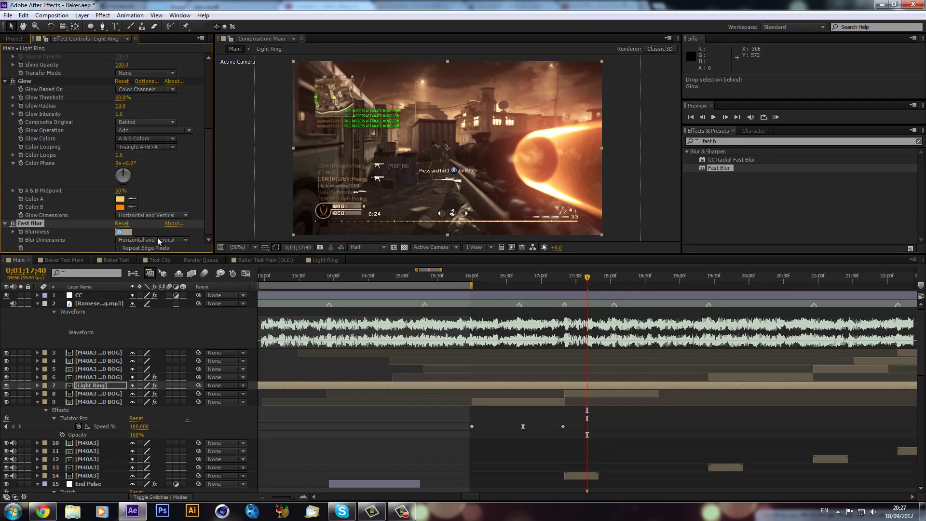
type("10")
key("Return")
left_click(118, 248)
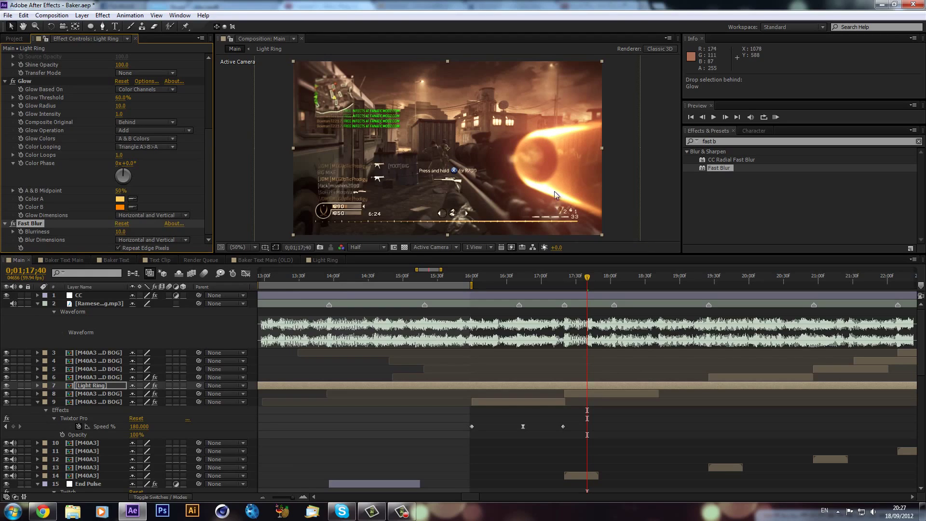
left_click(721, 141)
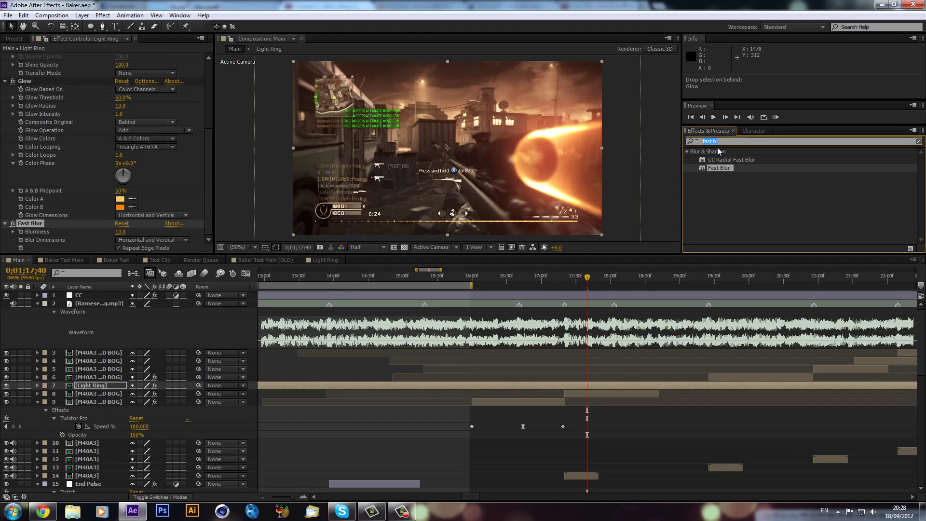
- Add a Zoom Radial Blur to Light Ring with Amount 20, centred at 621,316
type("r")
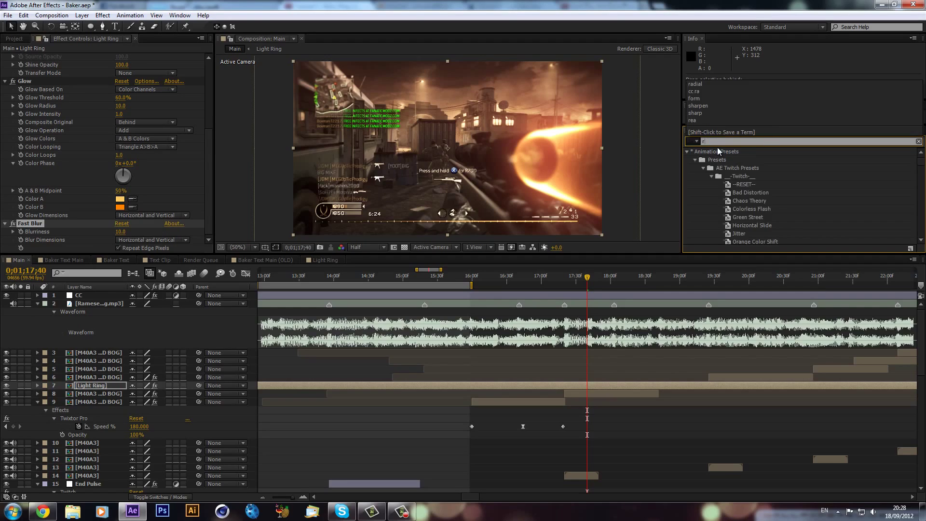
type("adial blu")
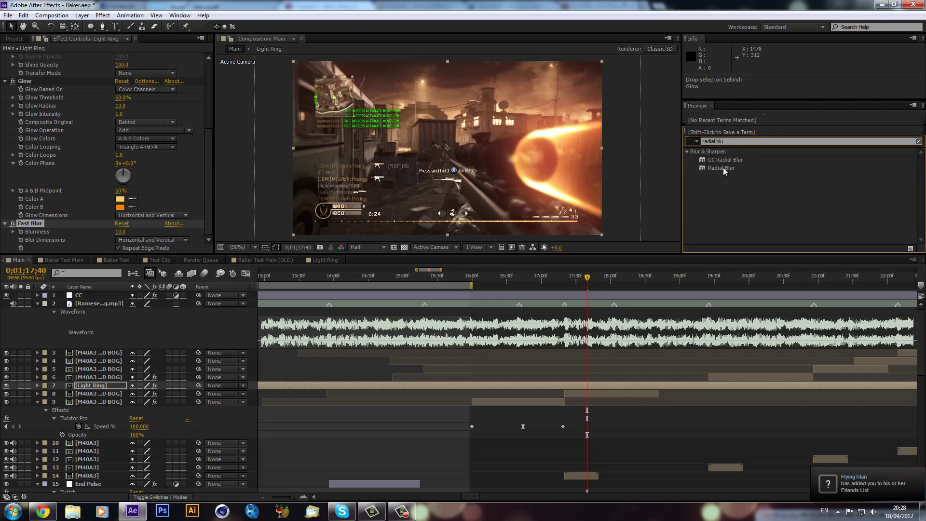
left_click_drag(723, 167, 159, 246)
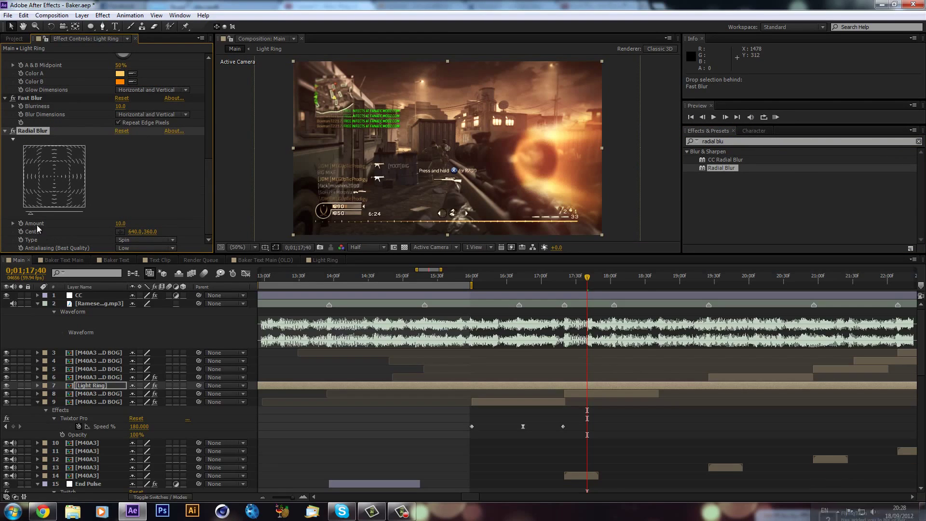
left_click(143, 242)
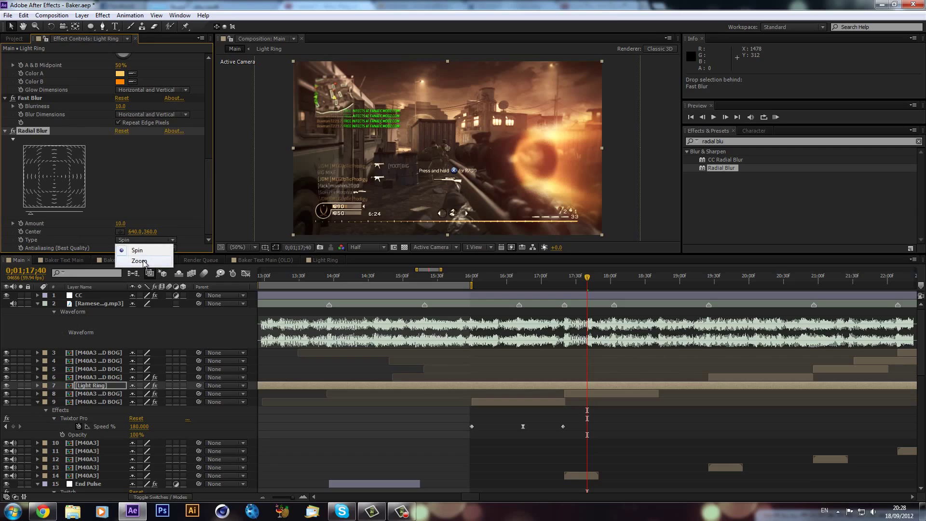
left_click(128, 256)
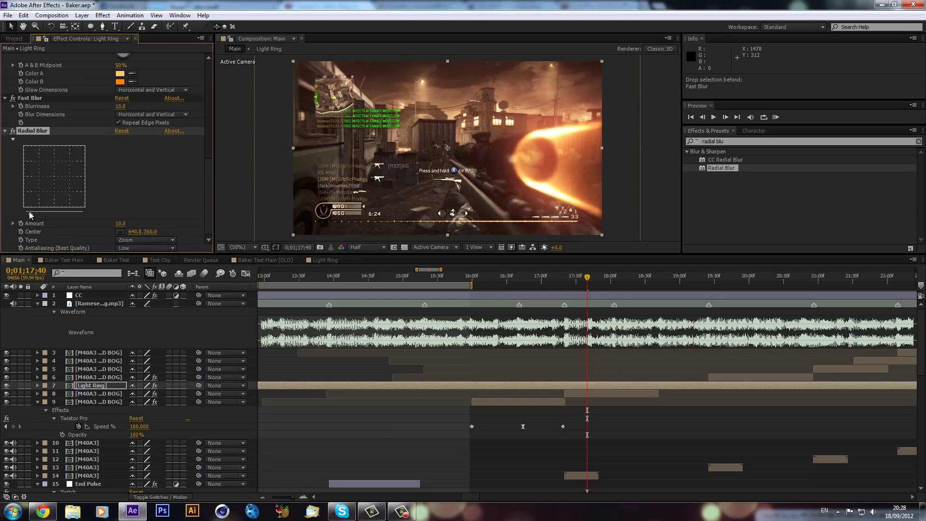
left_click_drag(30, 213, 39, 216)
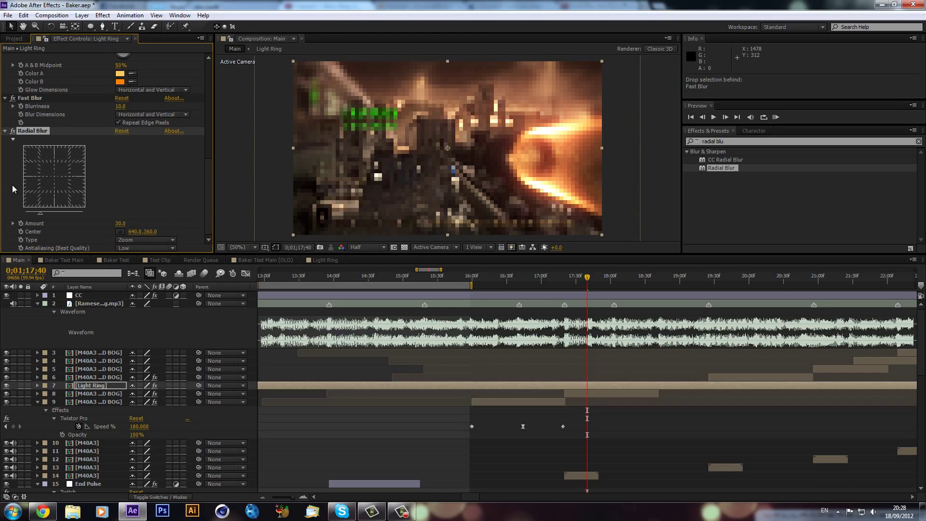
left_click_drag(60, 170, 57, 169)
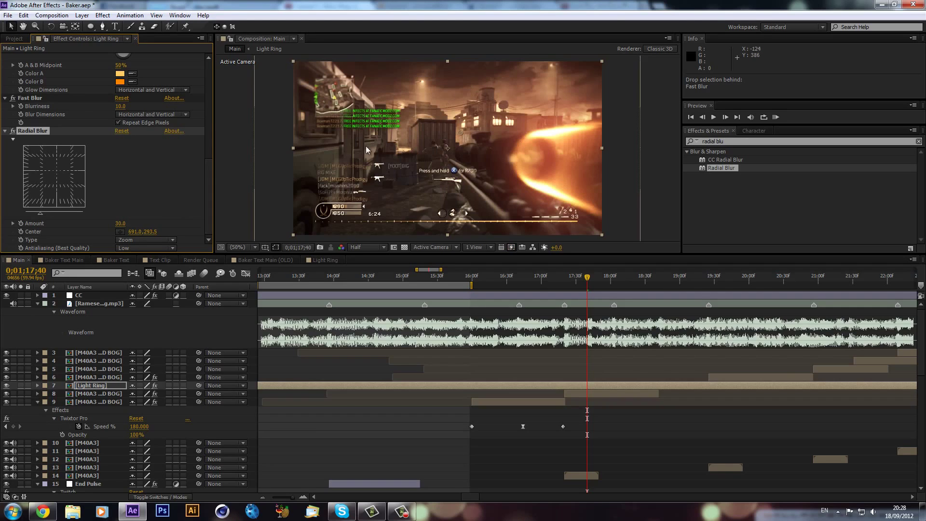
left_click_drag(64, 171, 53, 172)
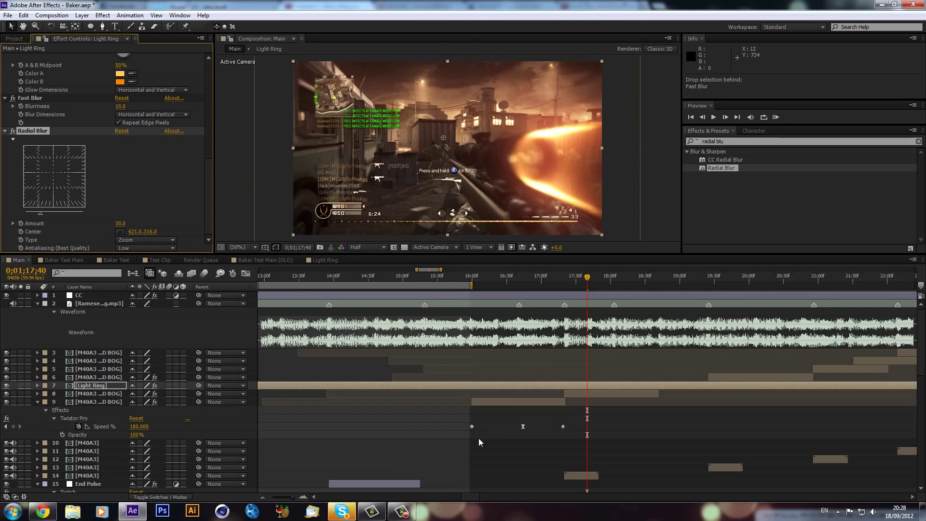
mouse_move(475, 502)
left_mouse_down()
mouse_move(467, 505)
mouse_move(477, 508)
left_mouse_up()
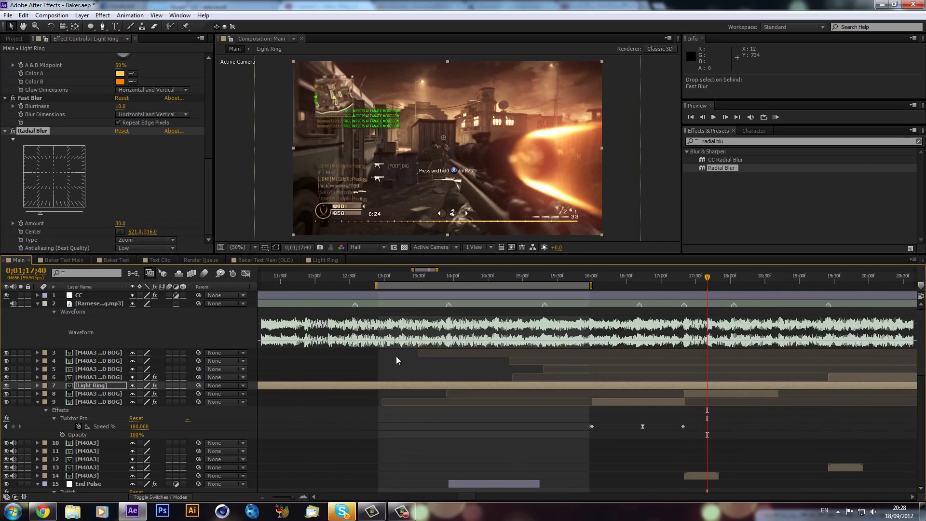
scroll(456, 368, "down", 10)
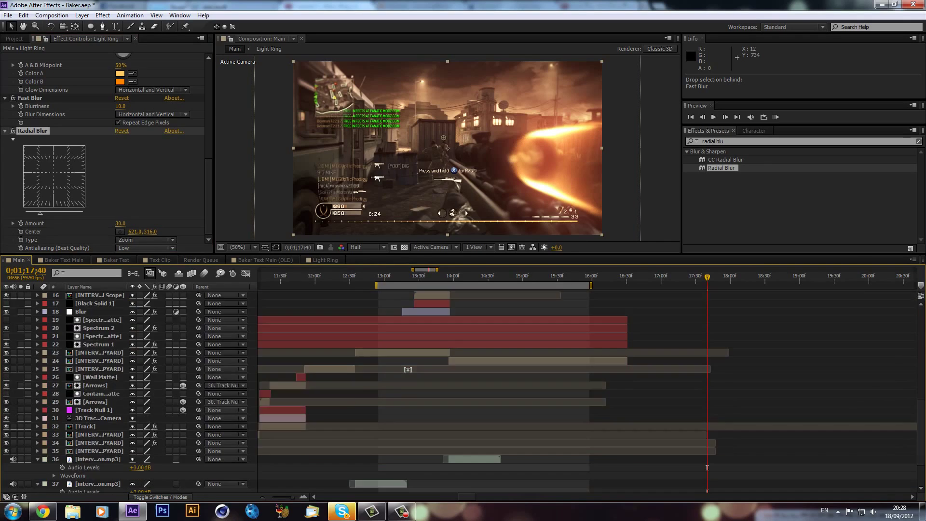
scroll(399, 372, "up", 10)
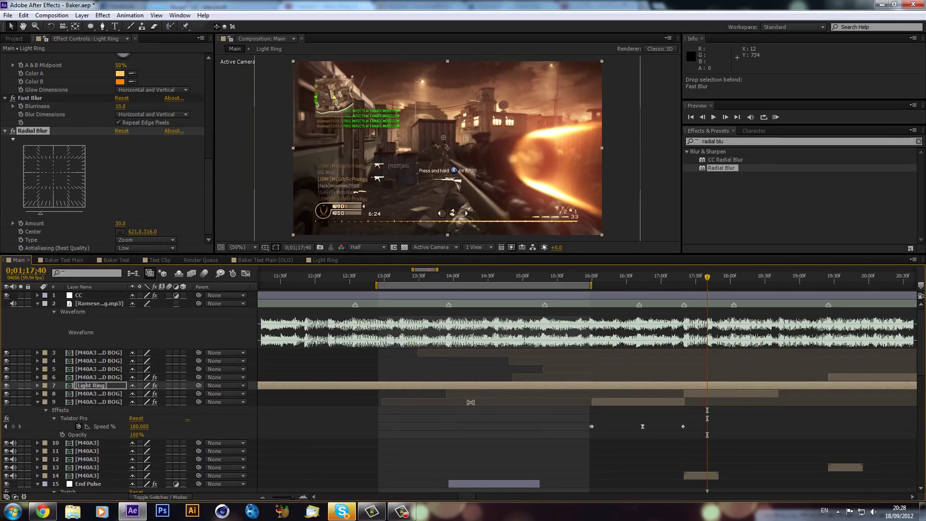
left_click_drag(461, 496, 467, 496)
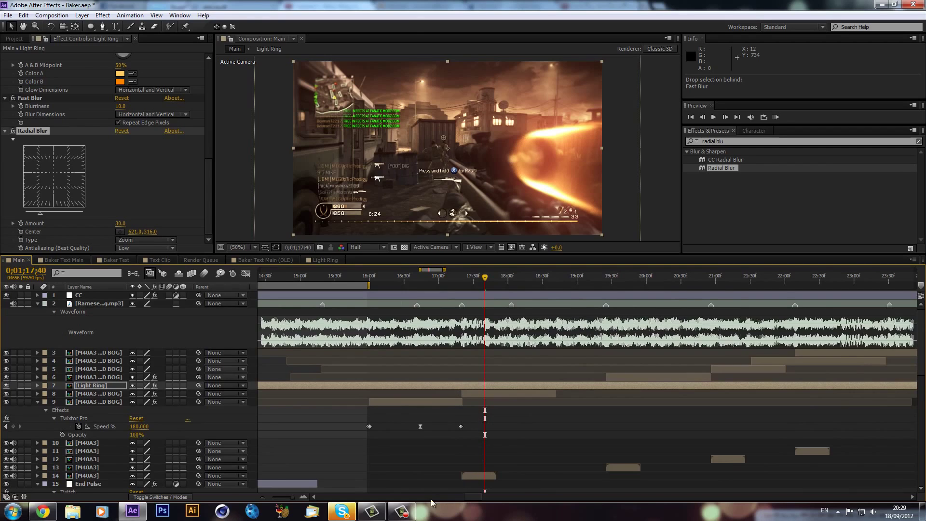
left_click(401, 511)
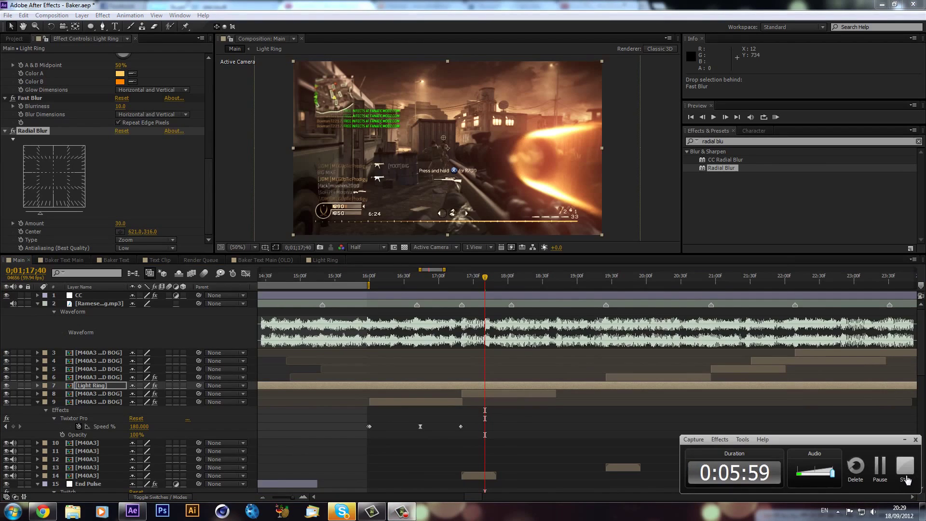